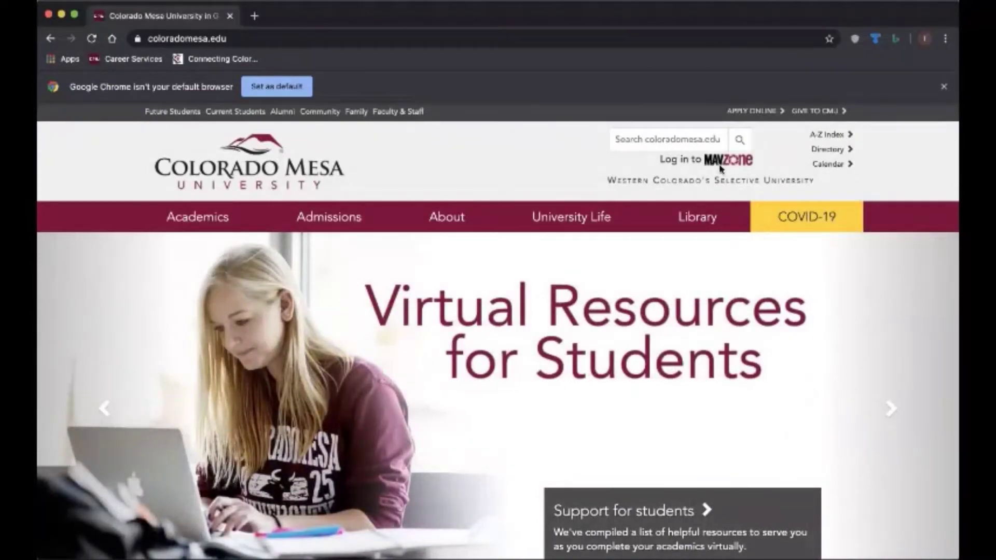
Log in to MAVzone with the saved account credentials and show all available applications.
left_click(717, 162)
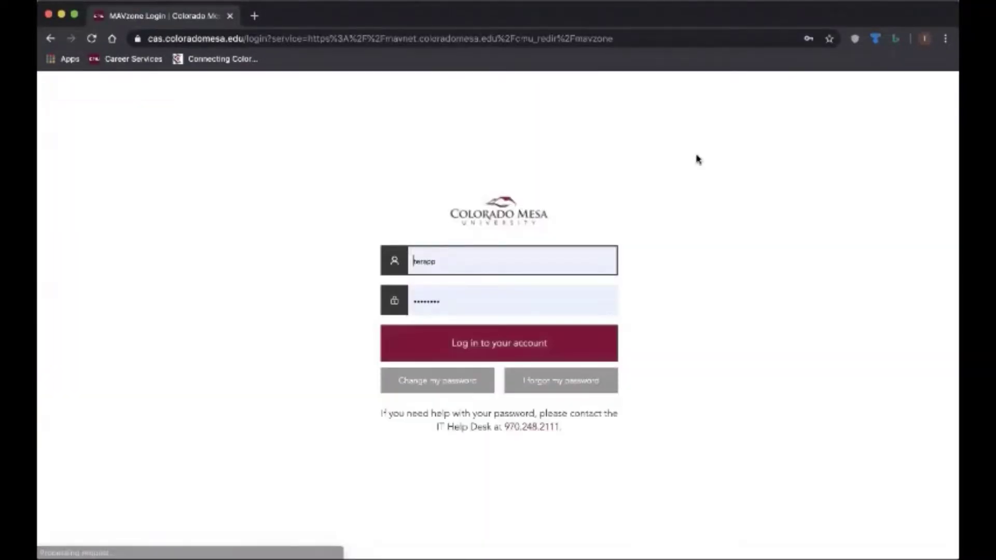
left_click(488, 341)
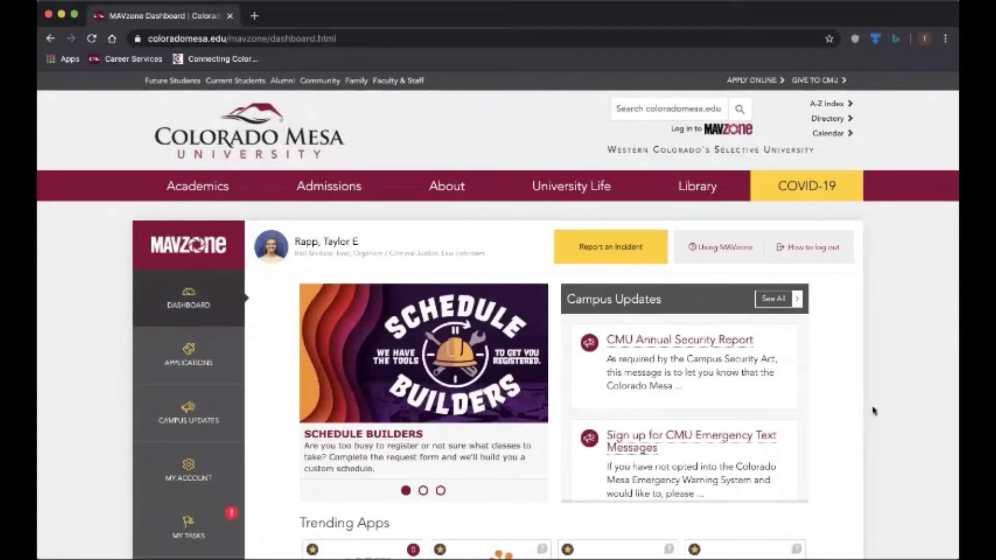
scroll(872, 411, "down", 8)
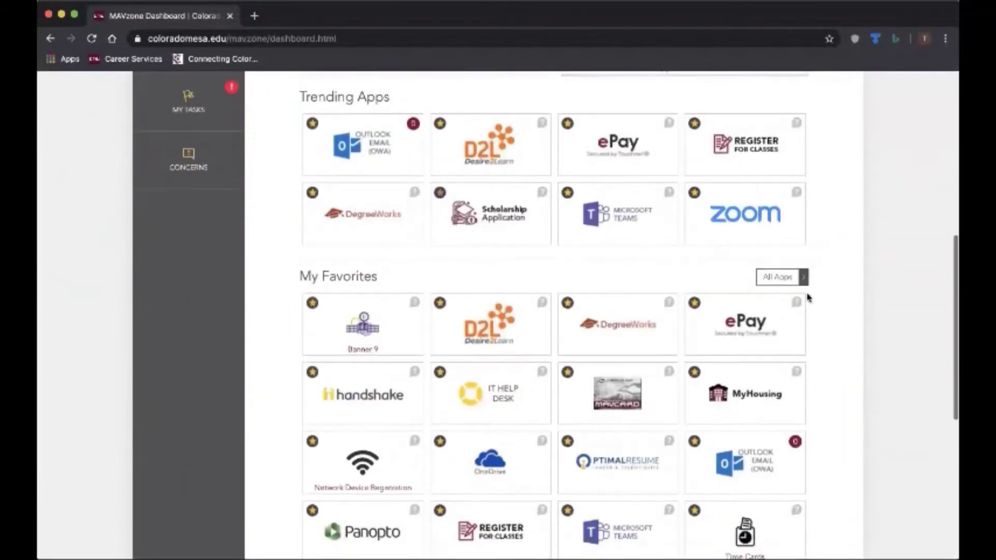
left_click(778, 278)
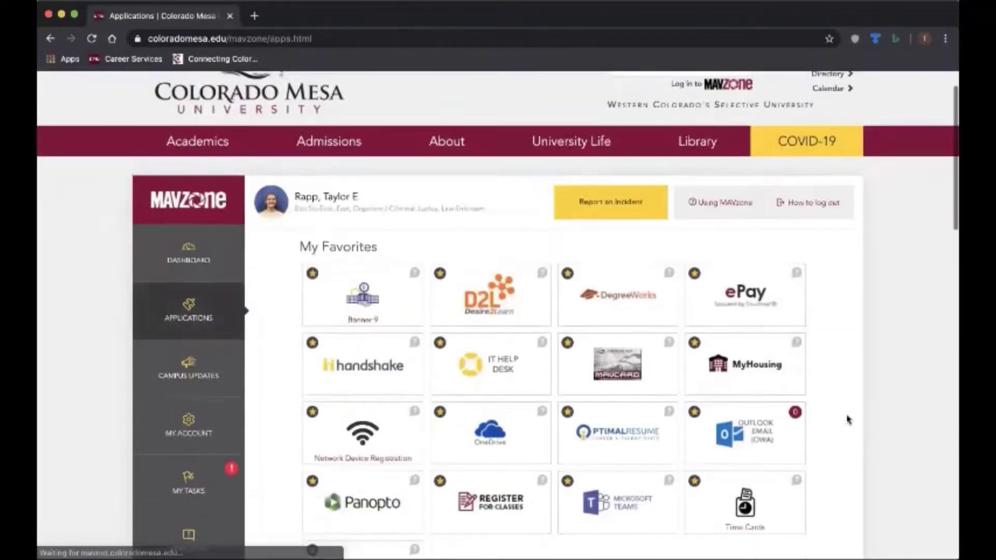
Find Handshake among the MAVzone applications and launch it from My Favorites.
scroll(848, 420, "down", 5)
scroll(848, 420, "down", 9)
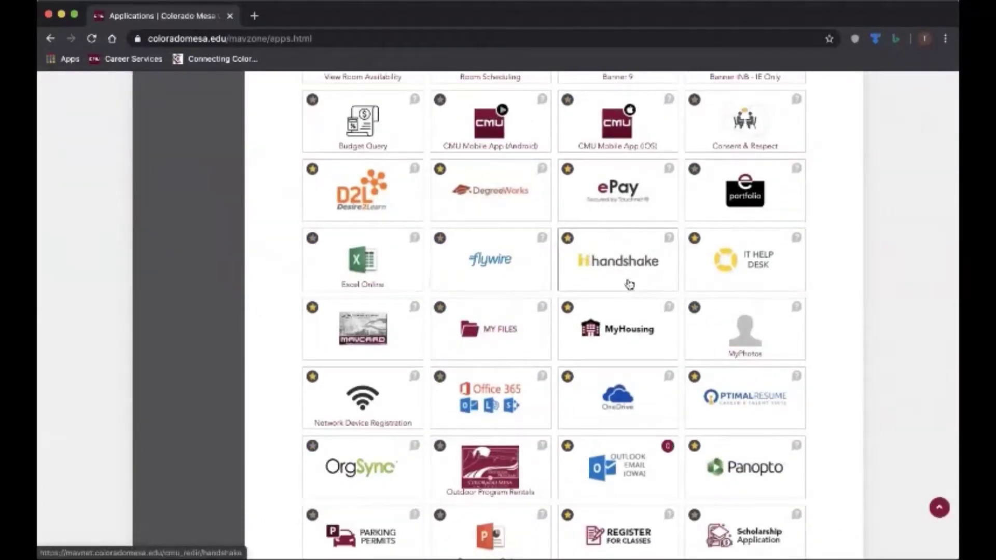
left_click(567, 238)
scroll(566, 242, "up", 10)
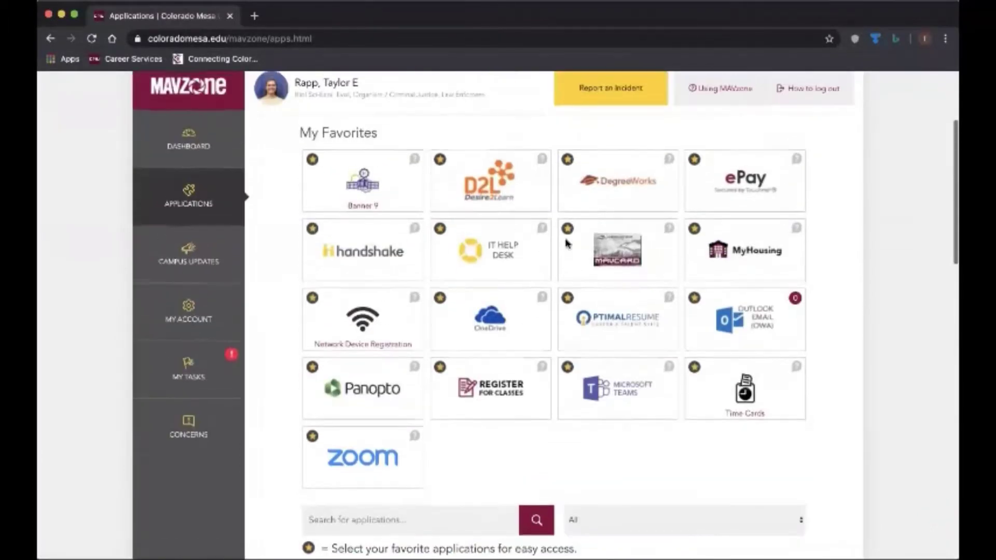
left_click(357, 269)
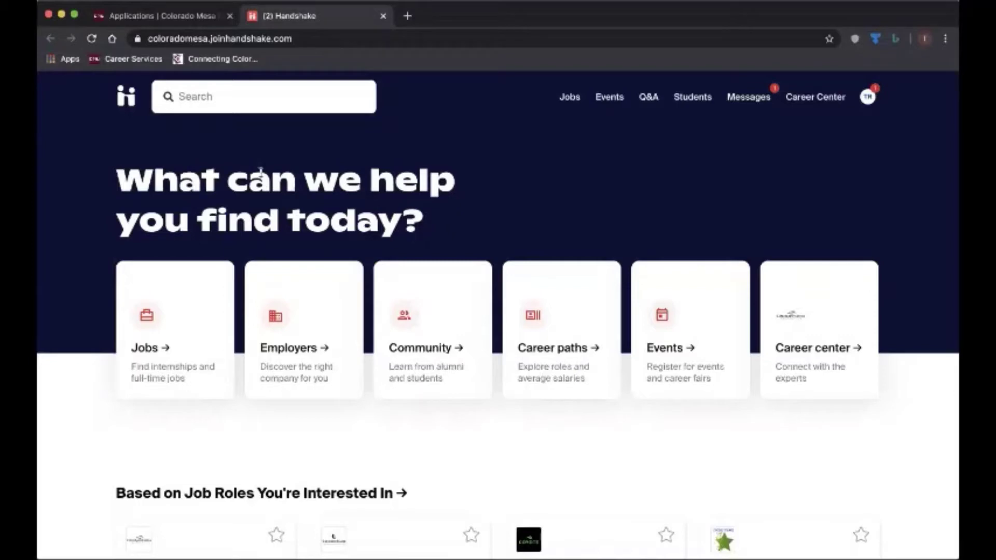
Open the Handshake job search and filter the postings to On-Campus jobs.
left_click(560, 99)
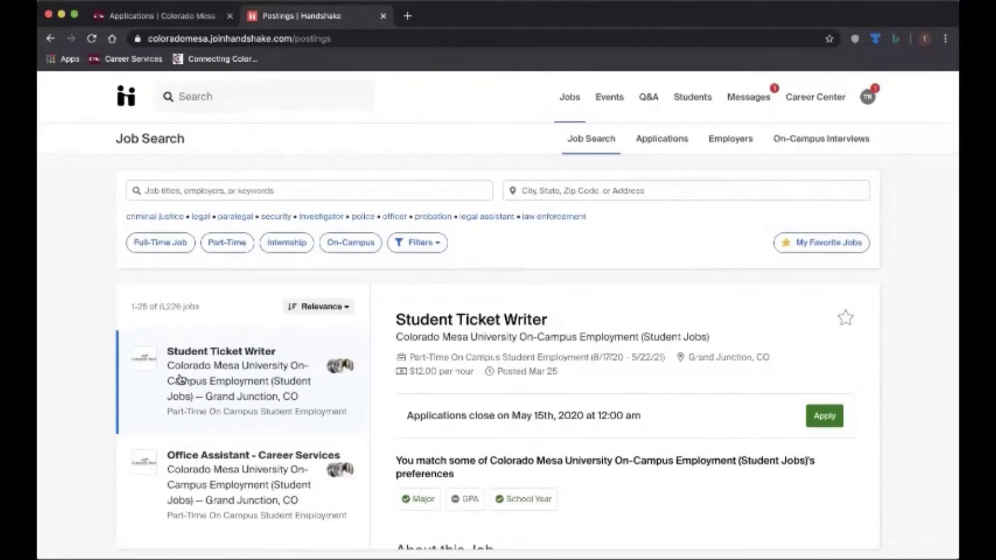
scroll(203, 420, "down", 1)
scroll(206, 423, "up", 1)
left_click(362, 248)
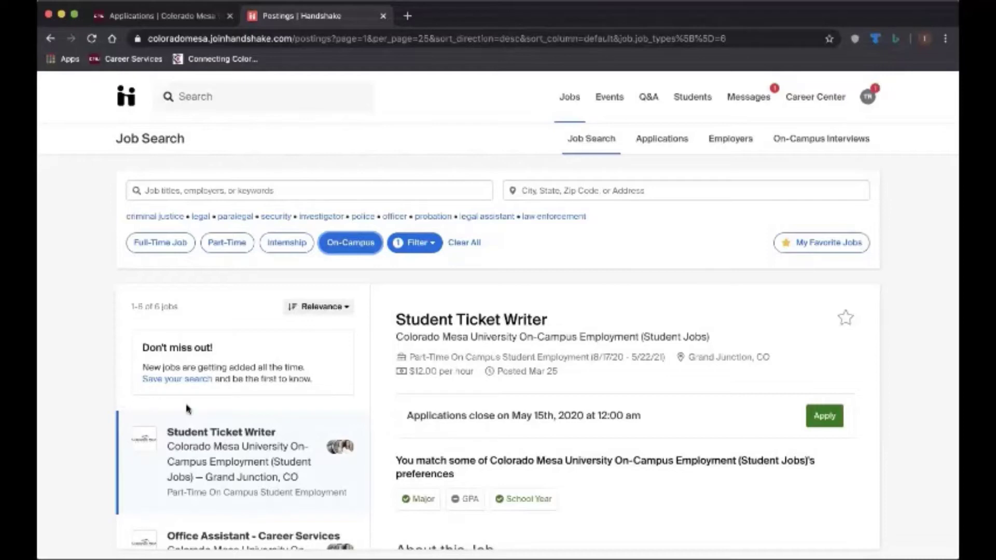
Open the Office Assistant - Career Services posting and review its job description and qualifications.
scroll(192, 410, "down", 5)
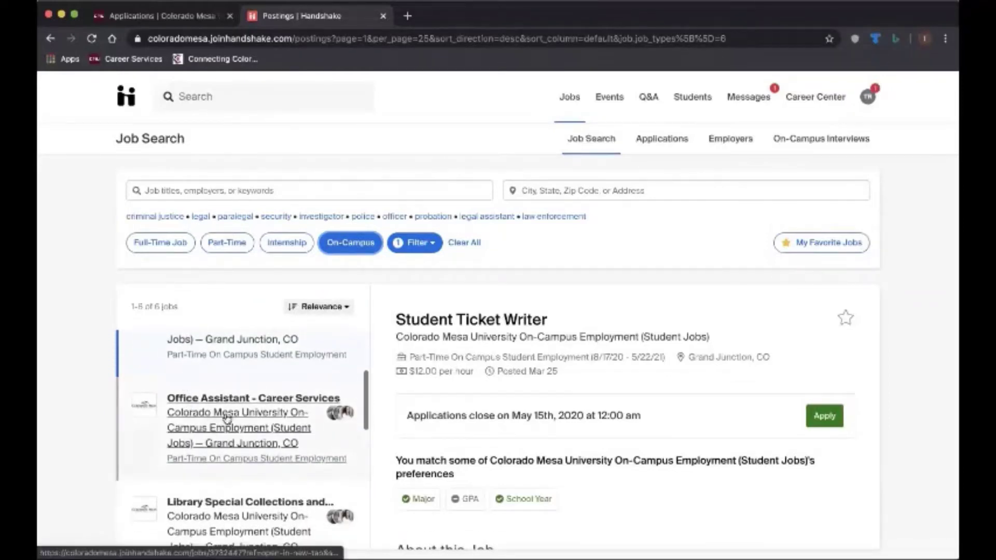
left_click(224, 420)
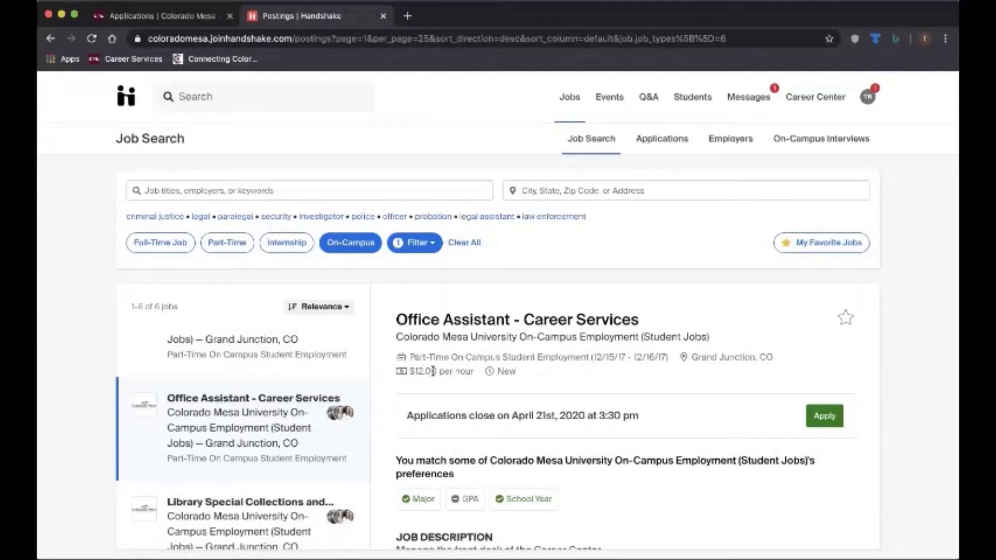
scroll(503, 471, "down", 5)
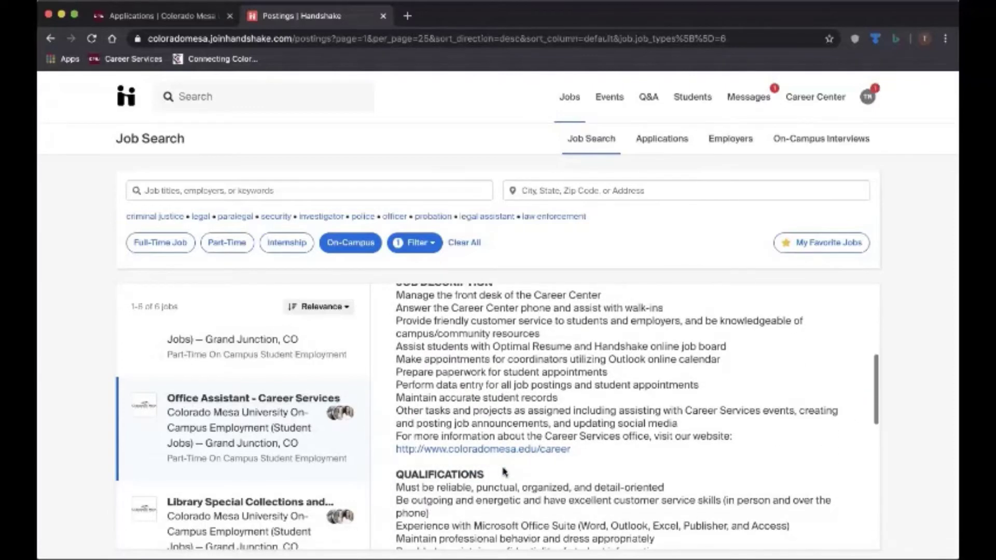
scroll(465, 315, "up", 1)
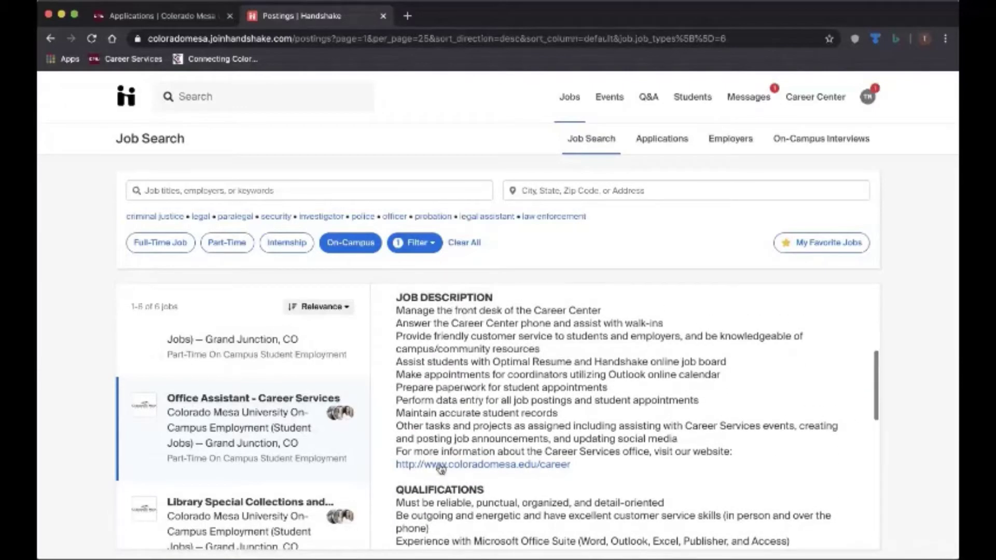
scroll(518, 415, "up", 1)
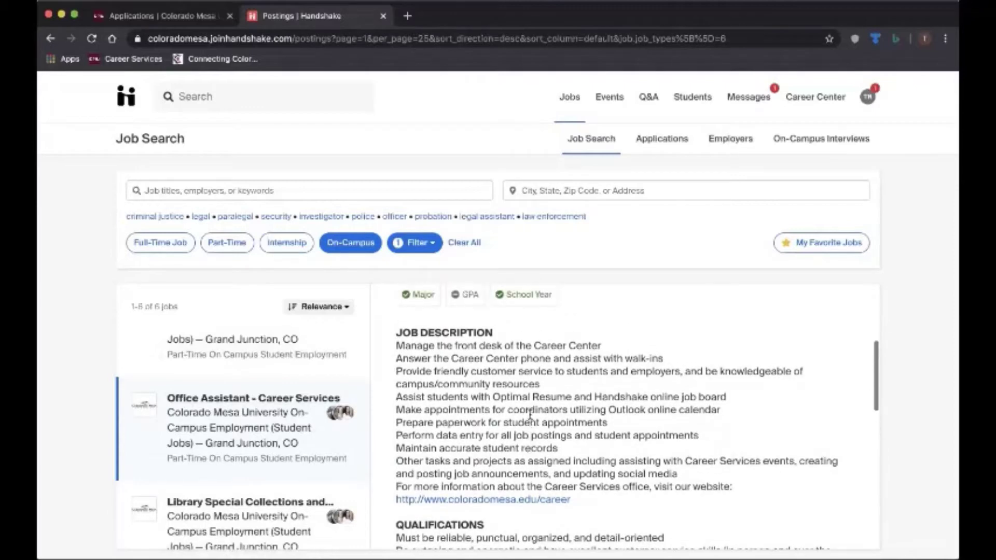
scroll(530, 414, "up", 4)
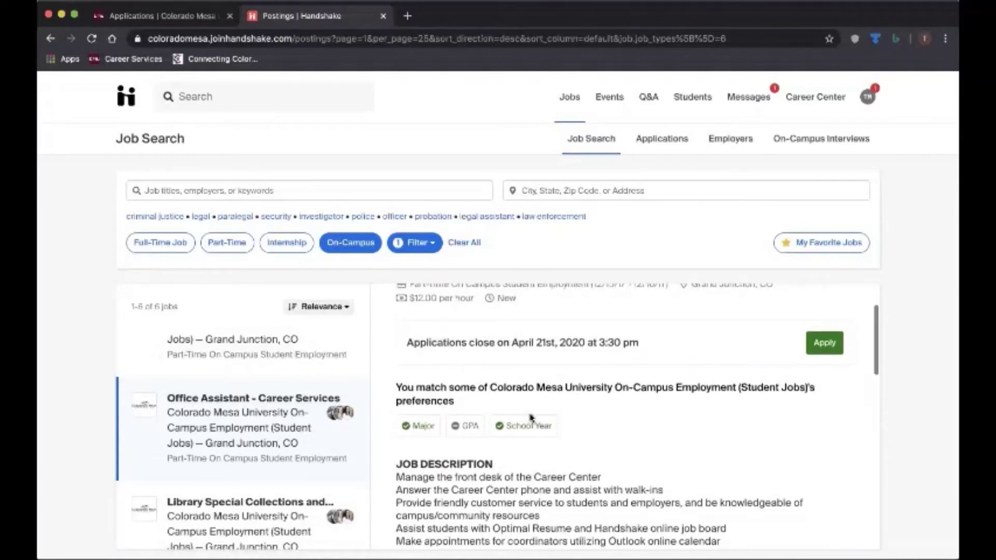
scroll(530, 416, "up", 2)
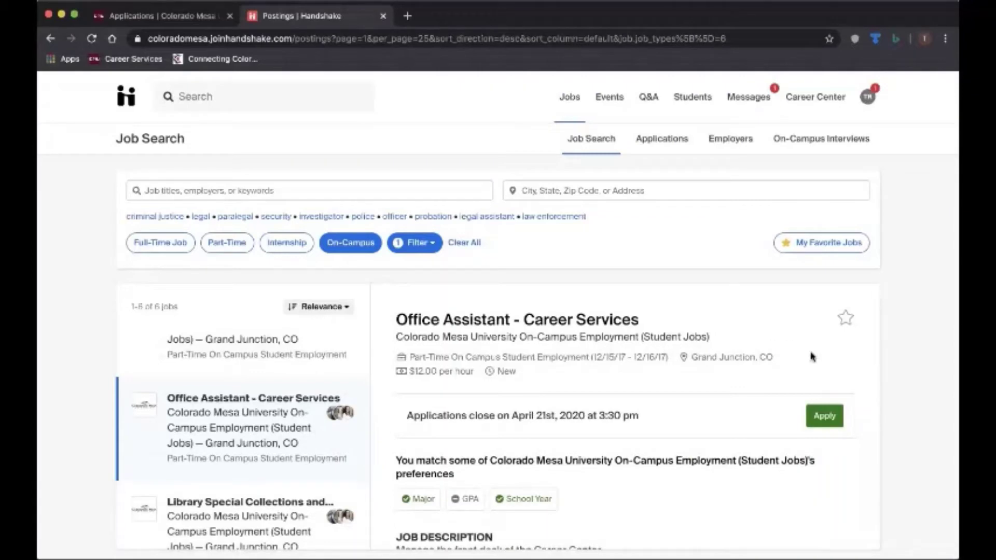
Start an application for the Office Assistant - Career Services job, then download and open its Application Packet PDF.
left_click(825, 421)
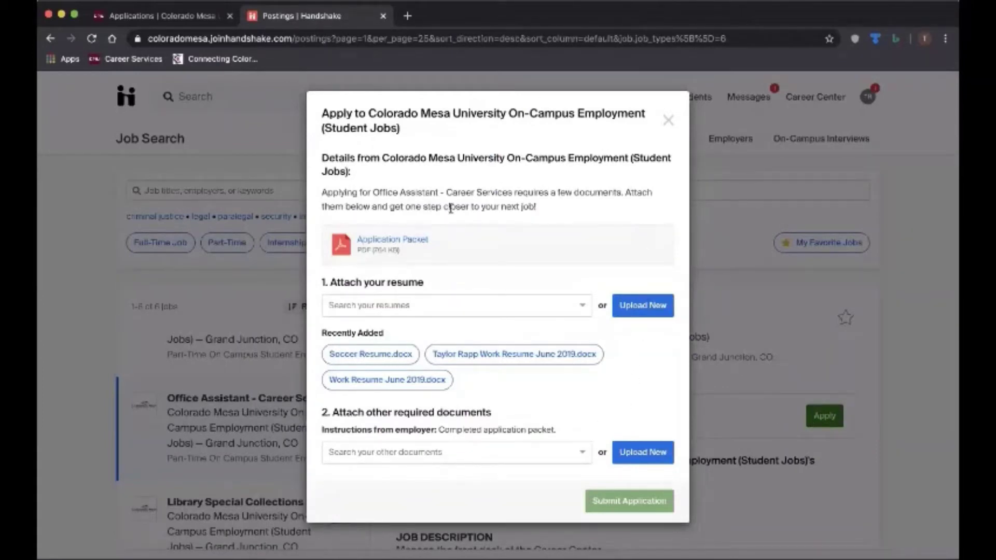
left_click(411, 241)
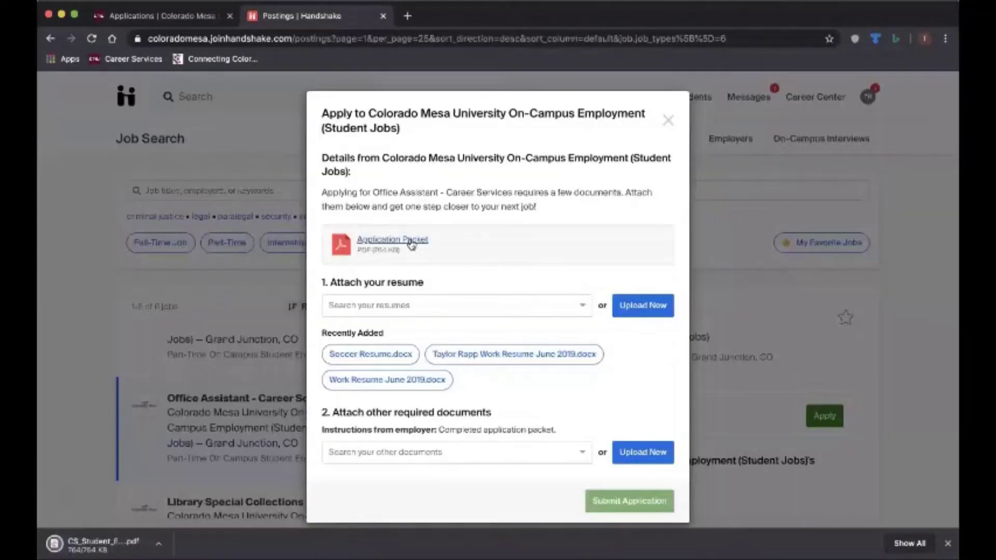
left_click(96, 545)
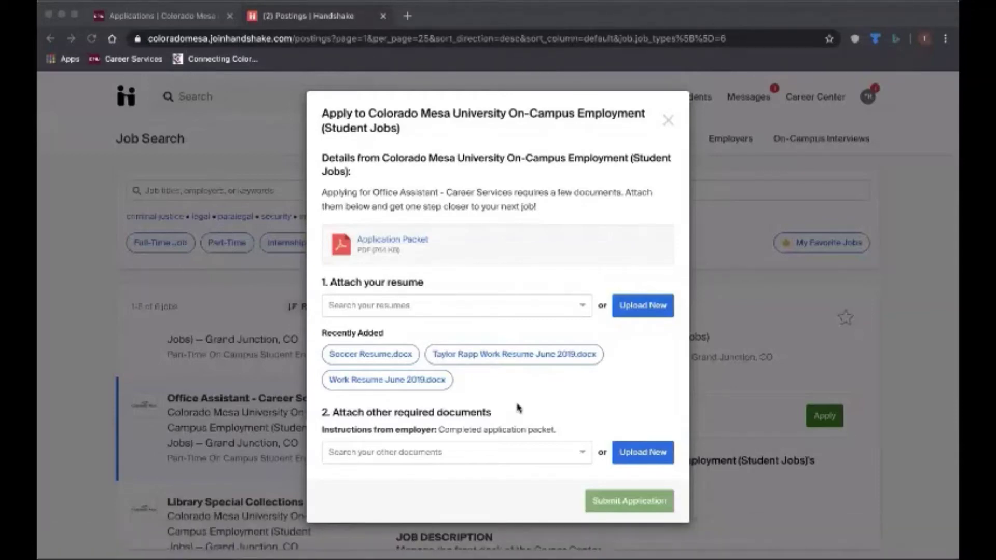
Upload the Academic Resume Oct. 2017 document from the Resumes folder as the application's resume.
left_click(579, 305)
left_click(580, 305)
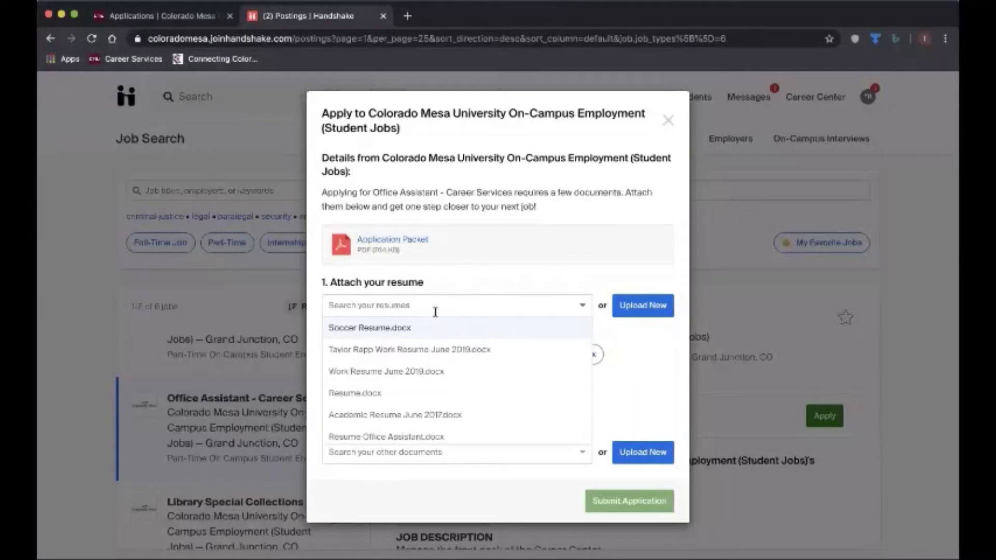
left_click(645, 312)
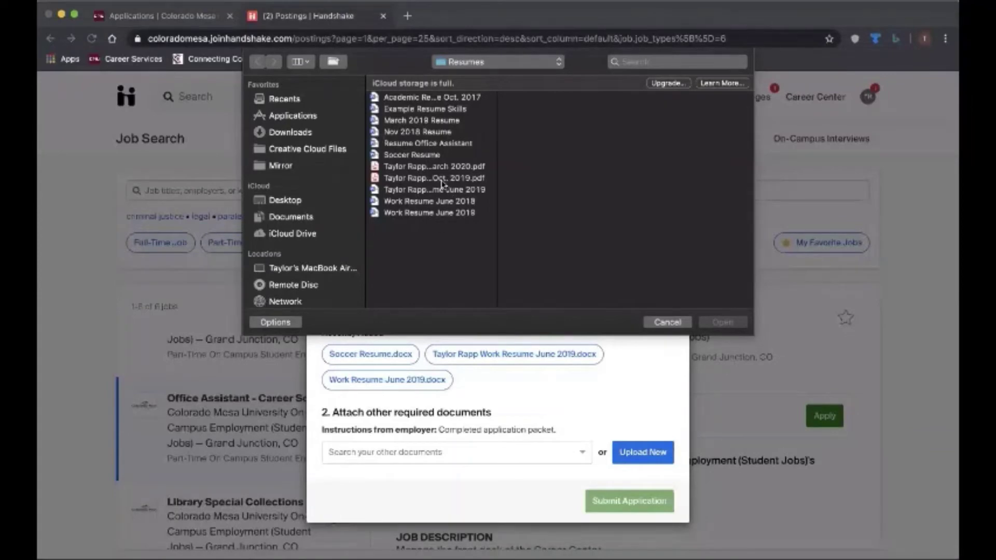
left_click(449, 98)
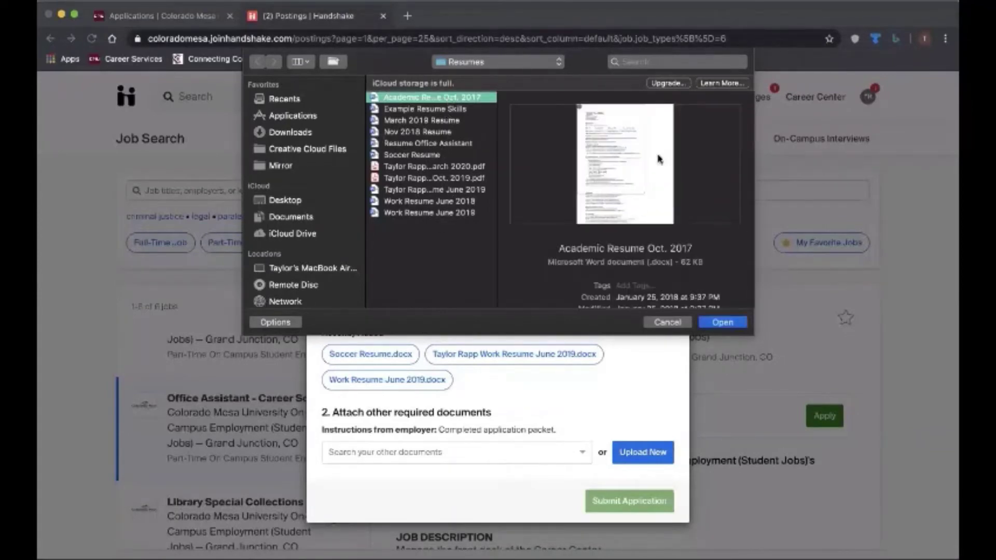
left_click(723, 323)
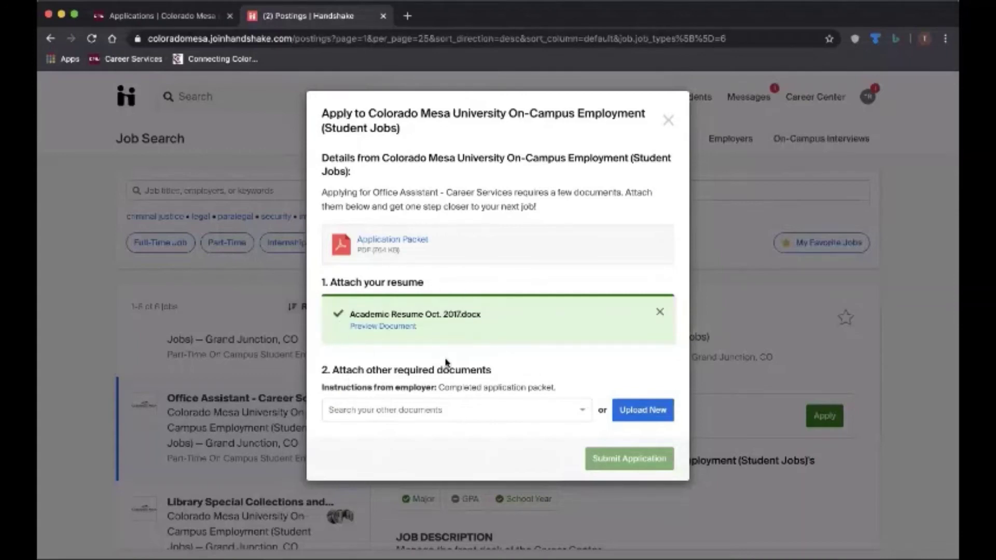
Upload CS_Student_Employment_Application.New2 (1).pdf from the Desktop folder as the other required document.
left_click(387, 400)
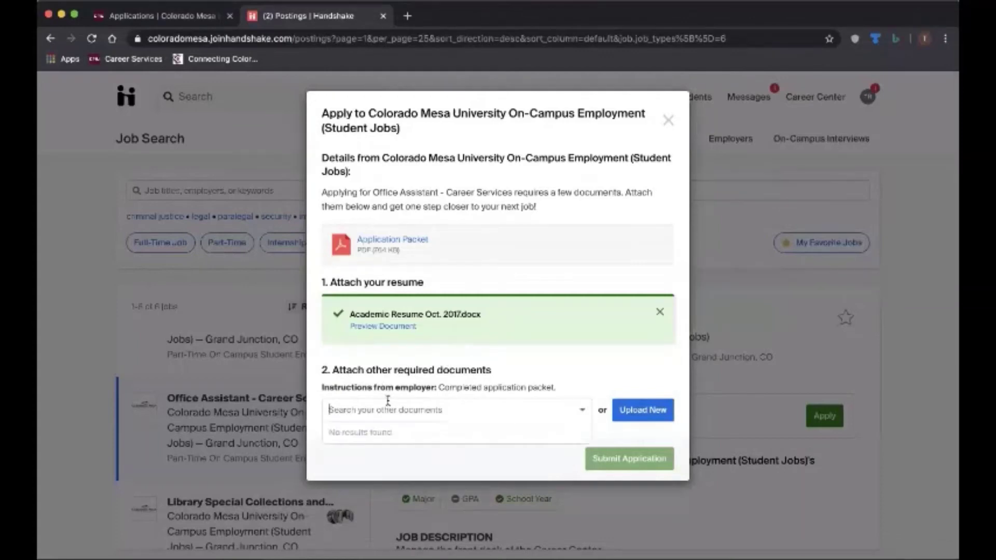
left_click(616, 417)
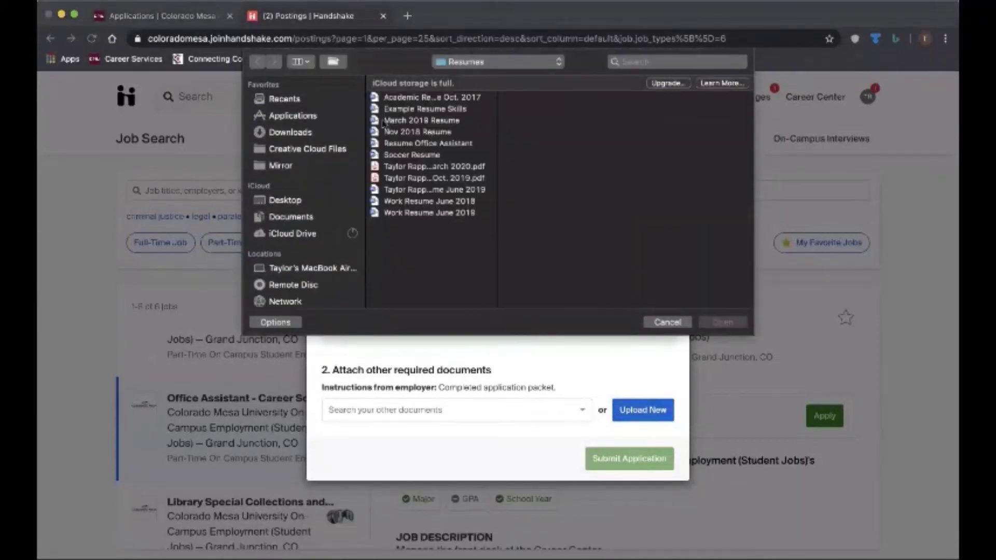
left_click(284, 201)
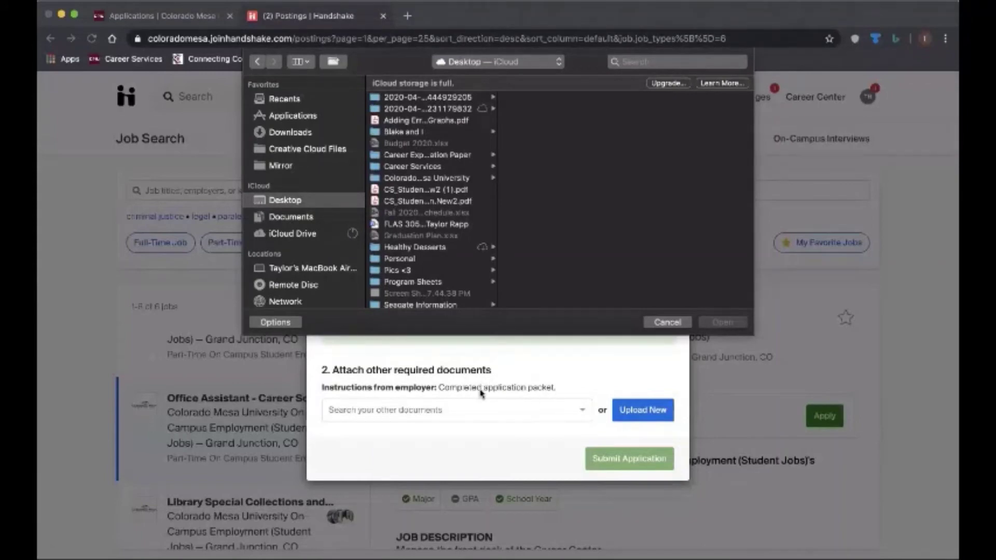
left_click(418, 190)
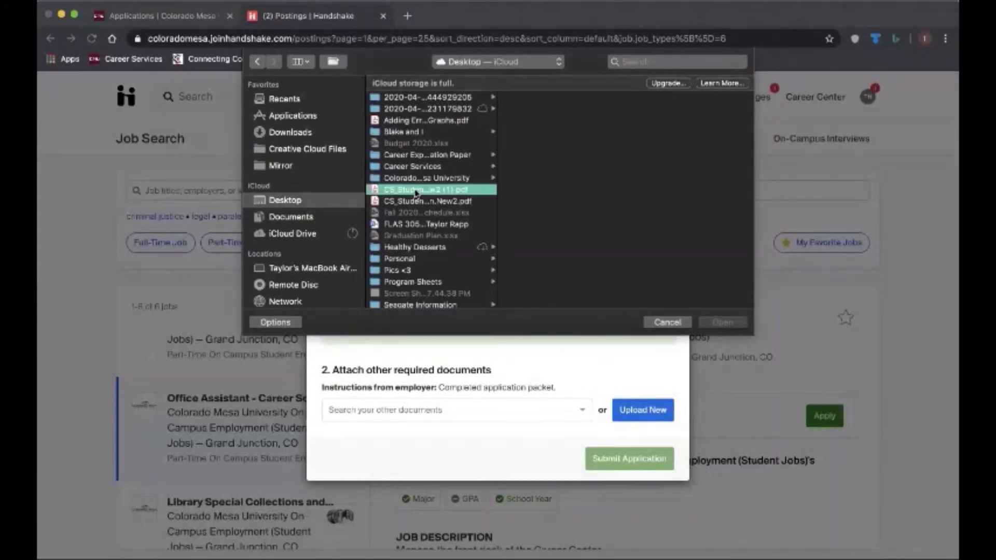
left_click(731, 323)
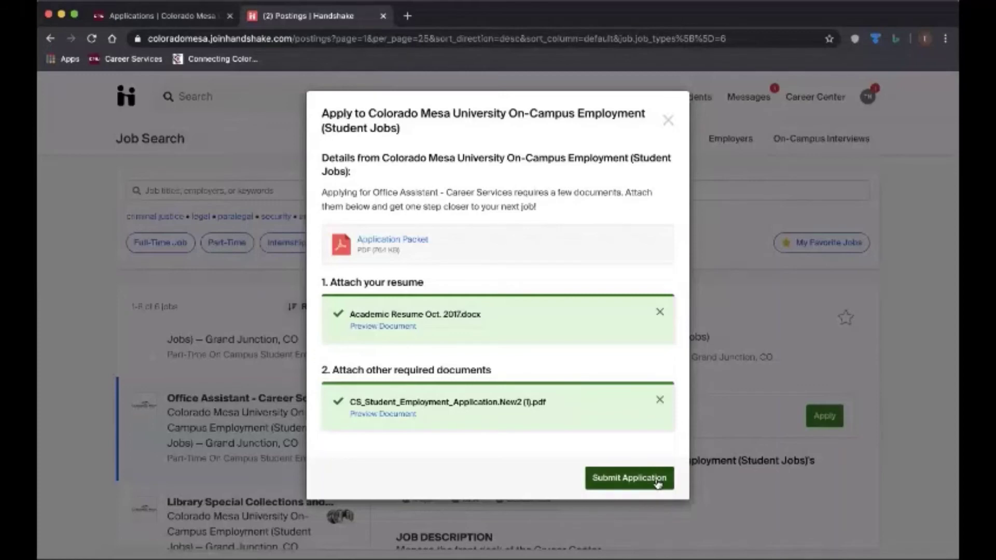
Submit the Office Assistant application and open the account's list of applications to check its status.
left_click(622, 488)
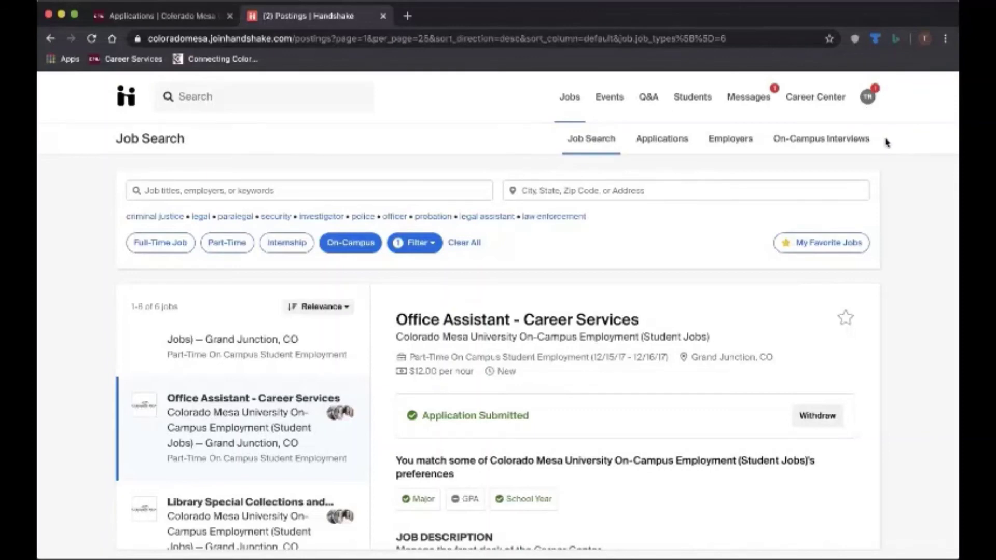
left_click(869, 100)
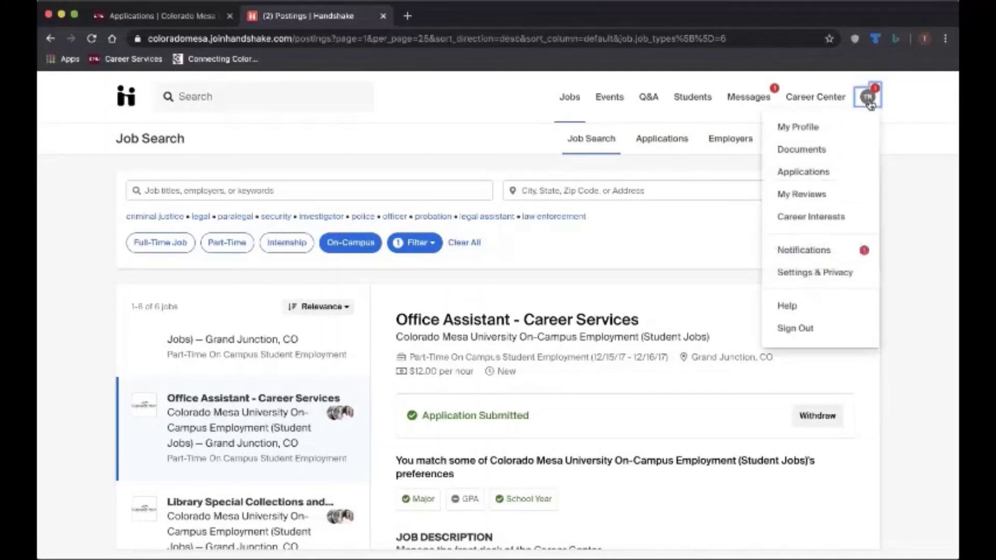
left_click(799, 172)
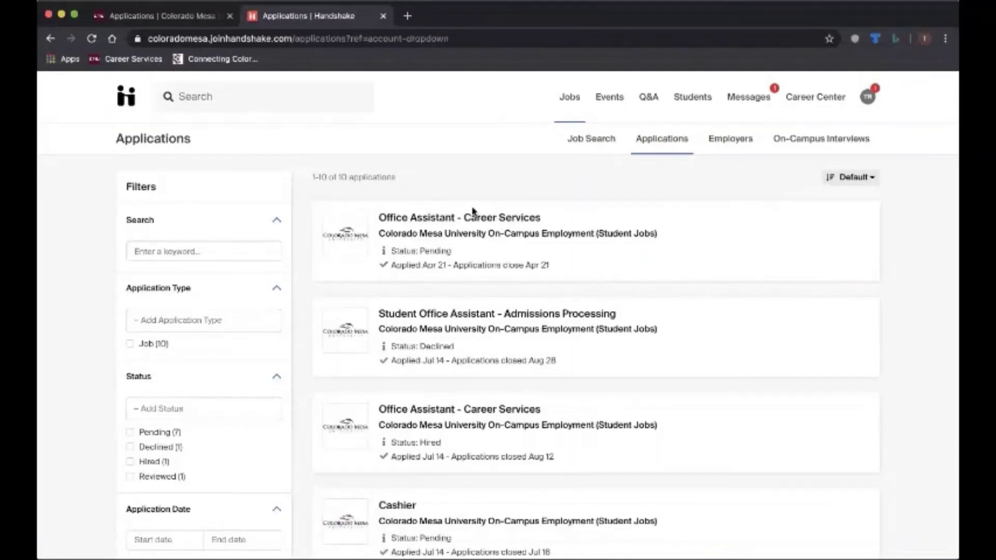